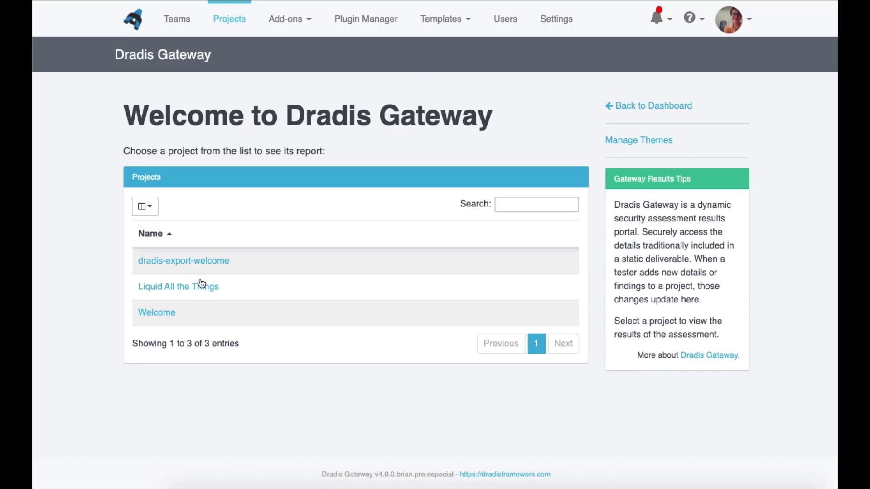
Step: Check the Welcome project's deliverables, then return to the projects list
click(558, 314)
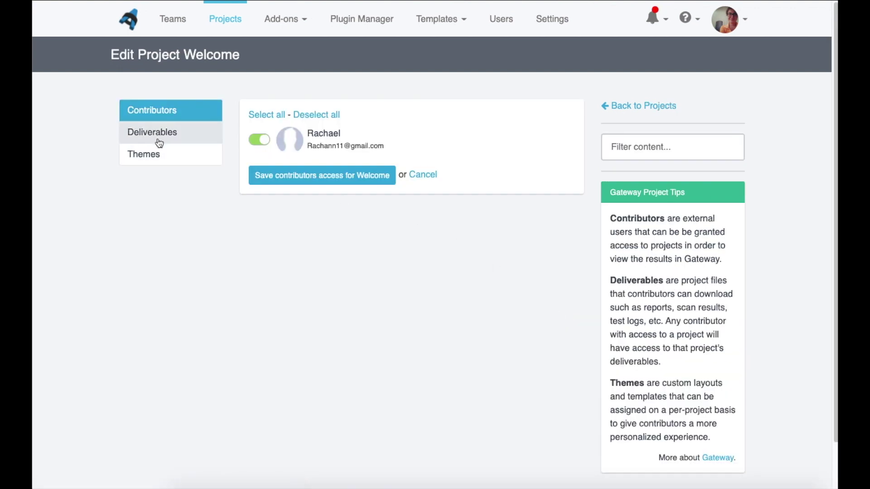
click(151, 132)
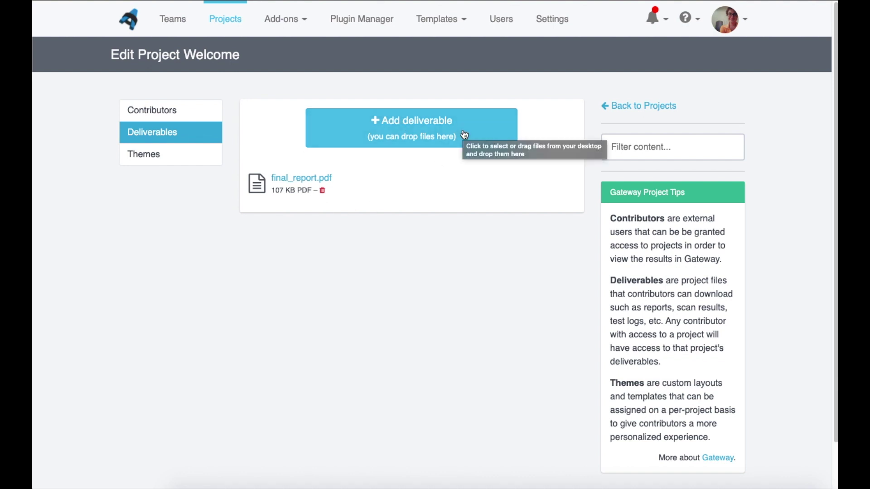
click(636, 108)
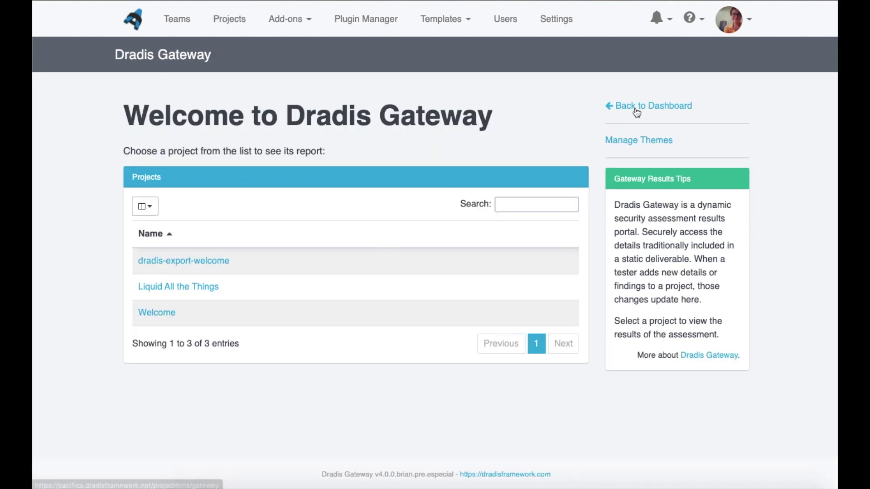
Step: View the Welcome report's deliverables, toggle light then dark theme, and show affected nodes
click(161, 313)
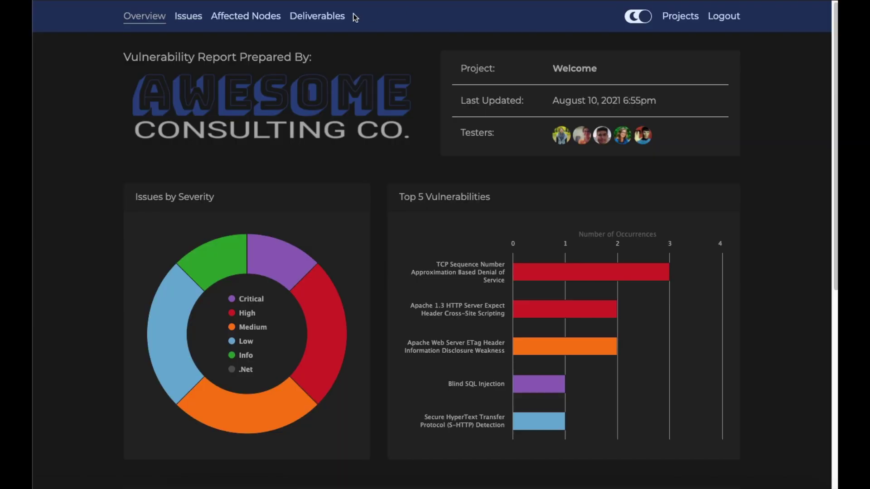
click(316, 16)
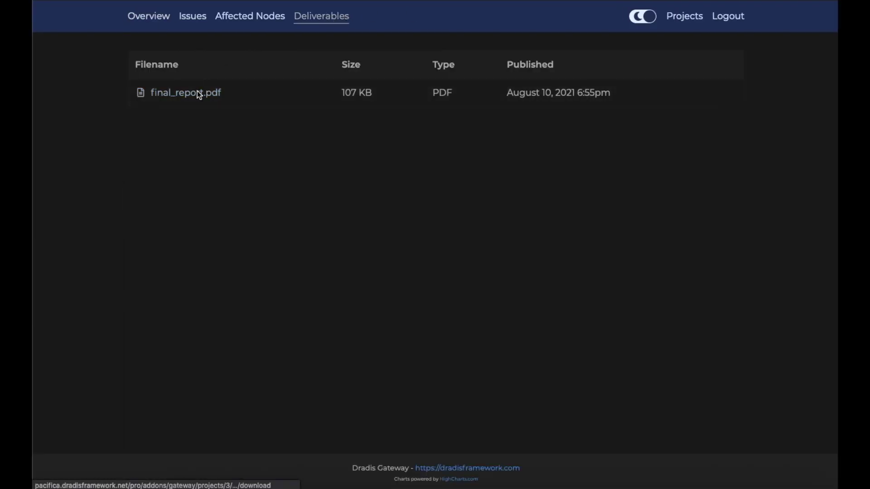
click(149, 16)
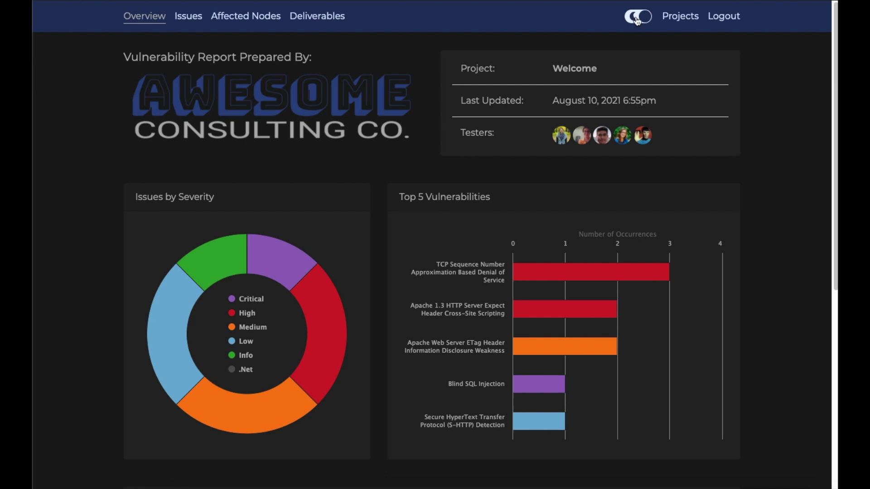
click(638, 17)
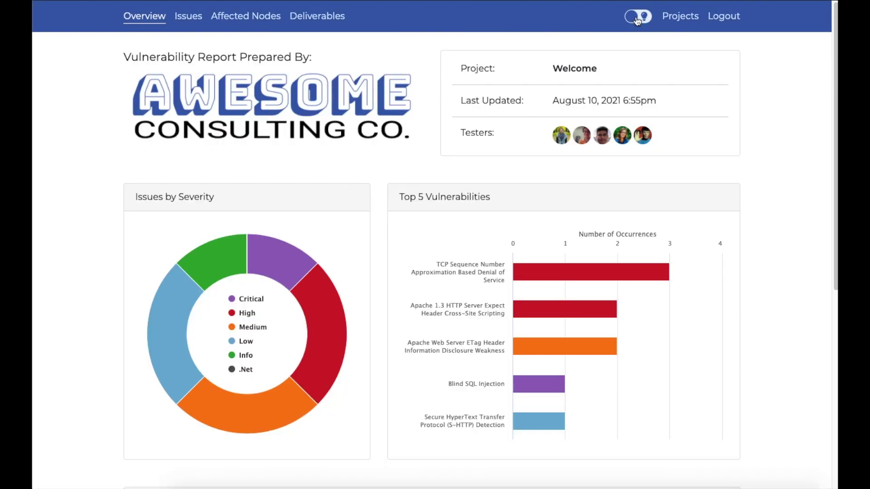
click(638, 17)
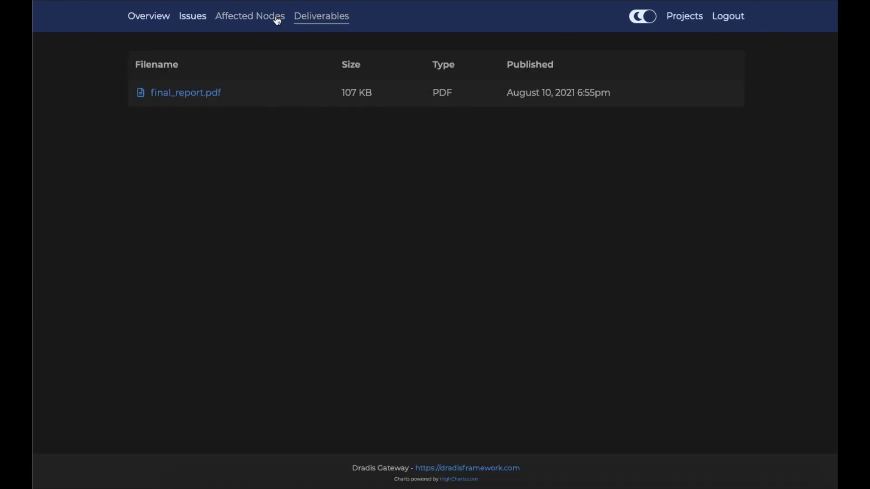
click(249, 15)
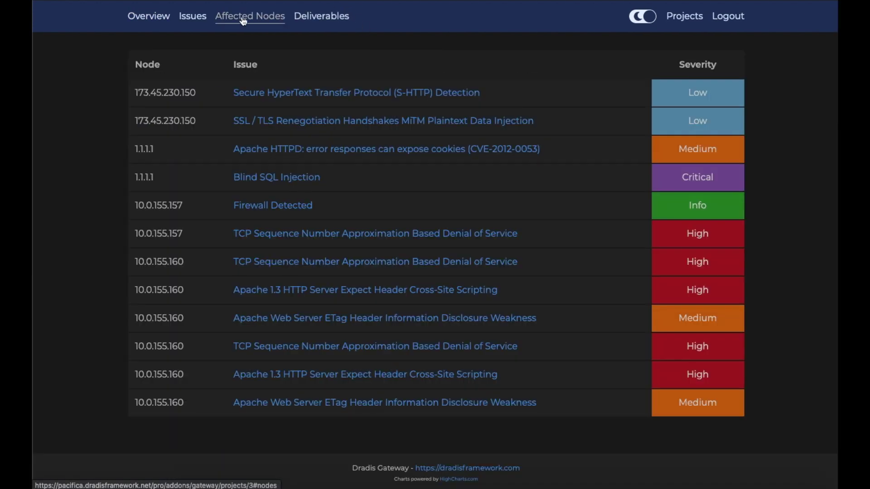
Step: Expand and collapse the S-HTTP Detection issue, browse the Issues list, then return to Overview
click(268, 92)
click(267, 92)
click(193, 16)
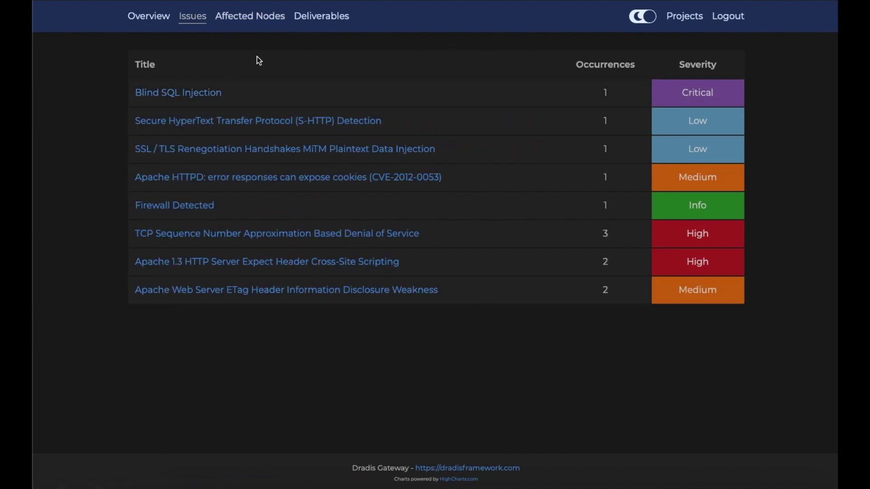
click(163, 16)
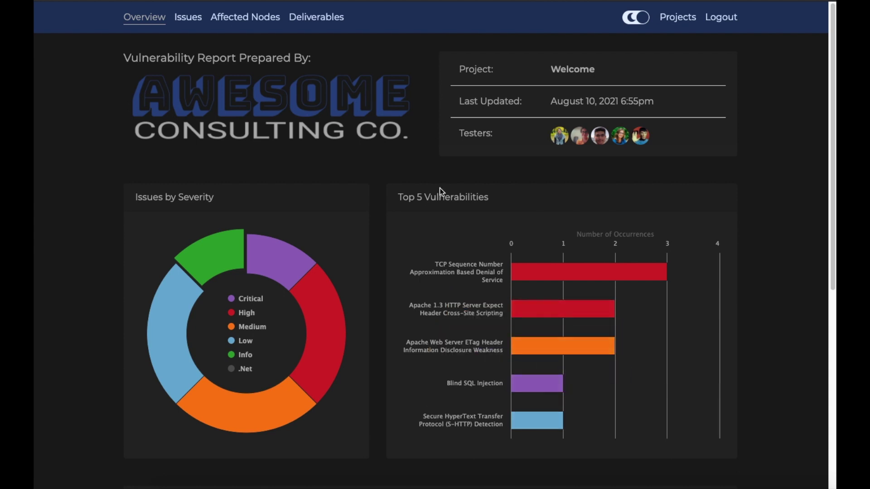
click(192, 17)
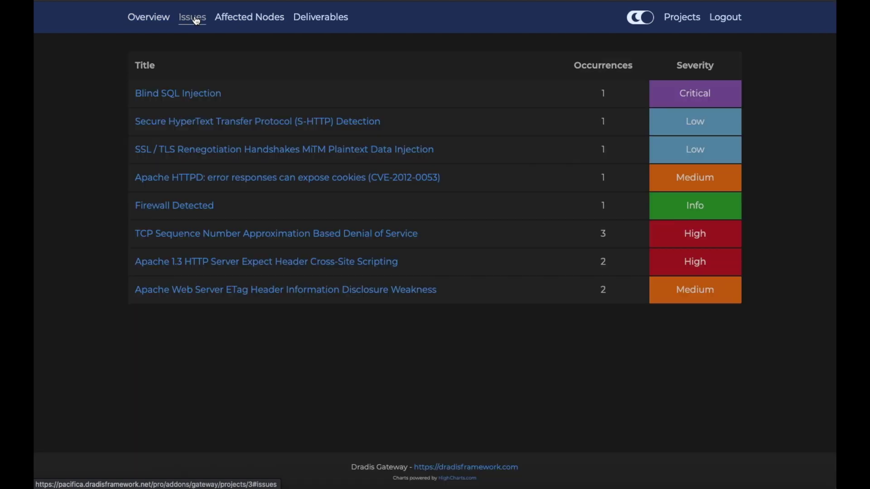
click(363, 150)
scroll(367, 265, down, 4)
scroll(368, 264, down, 4)
scroll(367, 264, down, 3)
click(340, 342)
scroll(338, 415, down, 4)
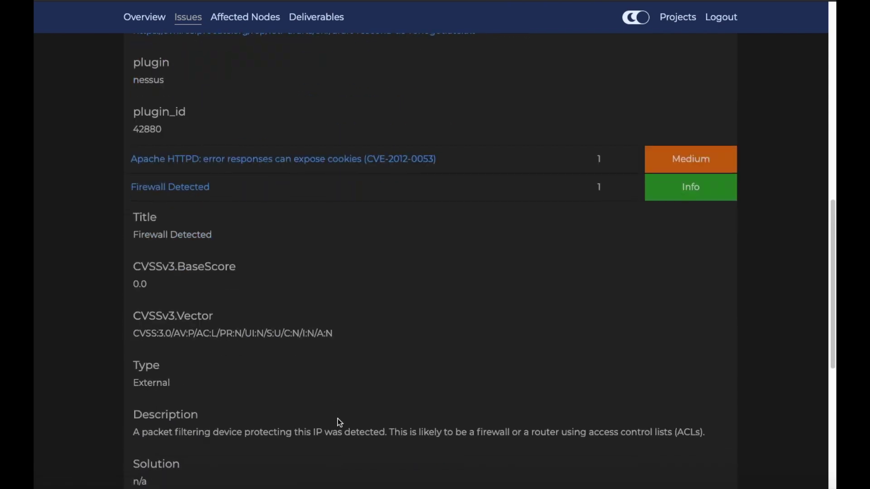
scroll(338, 419, down, 4)
scroll(337, 419, down, 3)
click(340, 371)
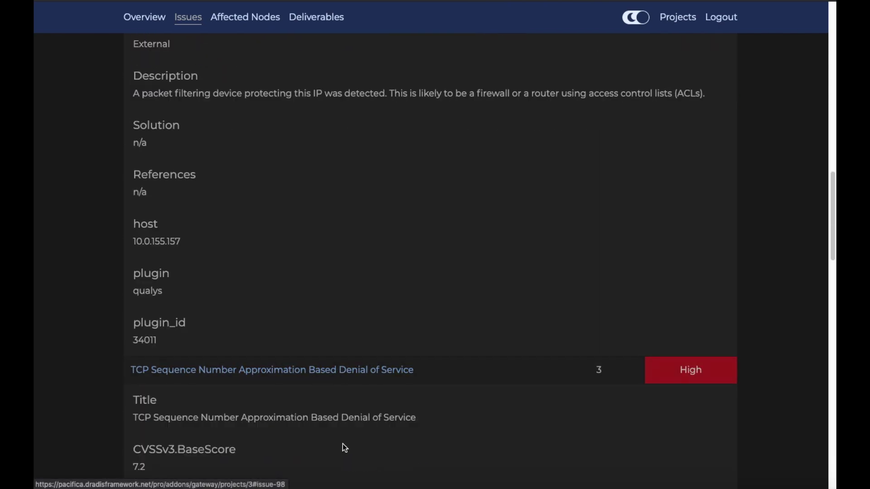
scroll(343, 444, down, 4)
scroll(342, 447, down, 5)
scroll(341, 447, down, 4)
scroll(342, 447, down, 3)
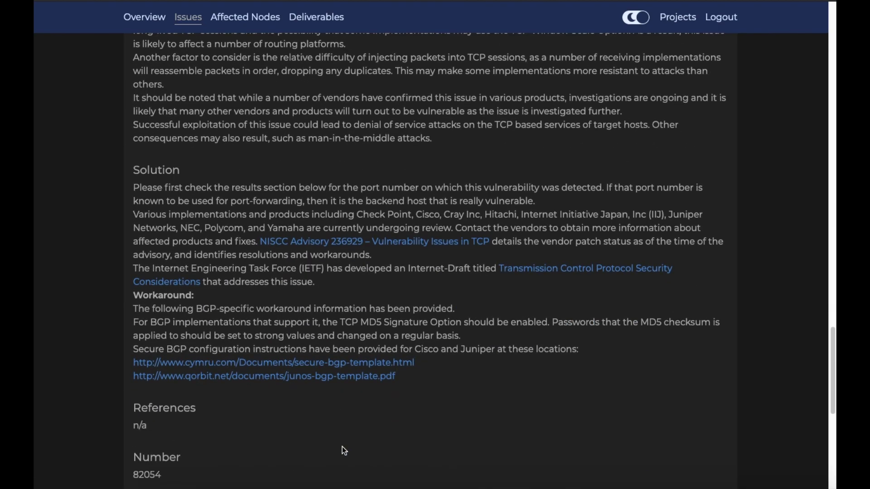
scroll(341, 447, down, 2)
scroll(342, 447, down, 4)
scroll(342, 446, down, 2)
click(343, 404)
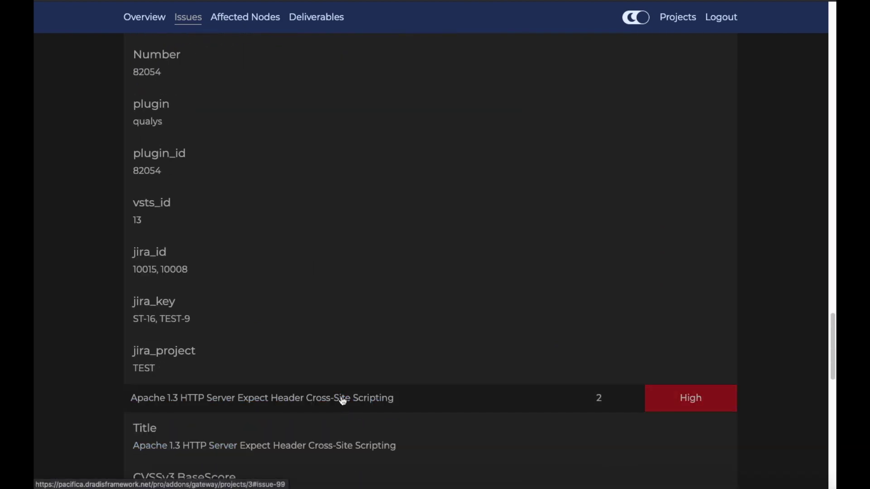
scroll(347, 448, down, 4)
scroll(349, 465, down, 5)
scroll(350, 465, down, 4)
scroll(349, 465, down, 4)
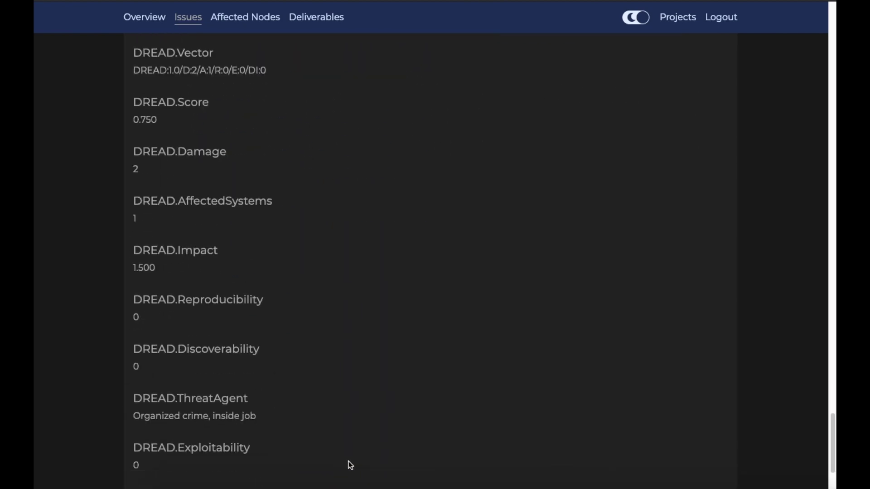
scroll(349, 465, down, 3)
click(354, 425)
scroll(354, 449, down, 4)
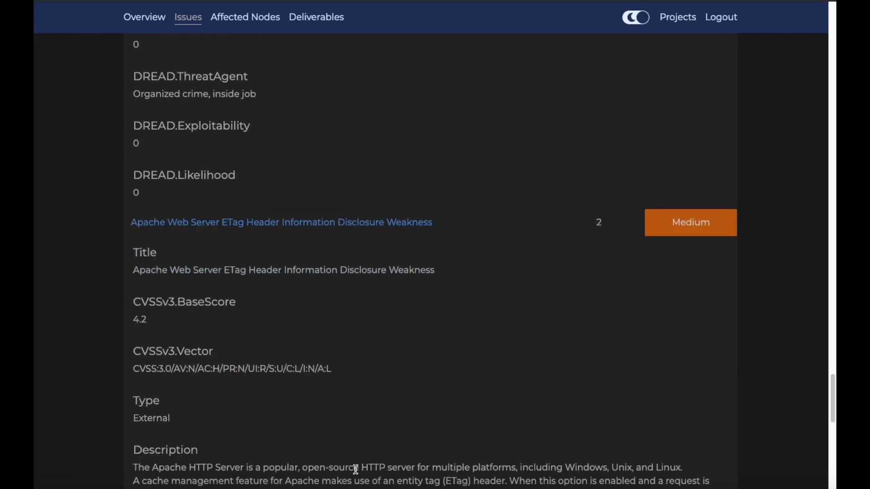
scroll(355, 469, down, 4)
scroll(354, 469, down, 4)
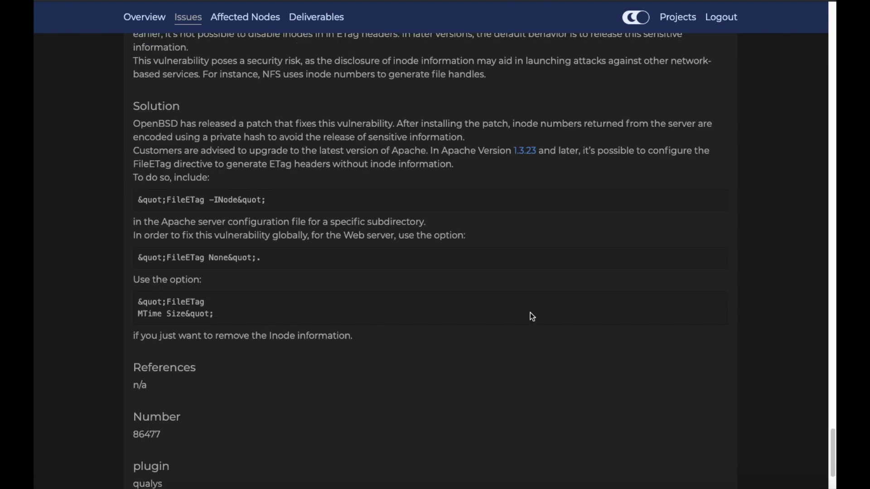
drag(830, 438, 834, 4)
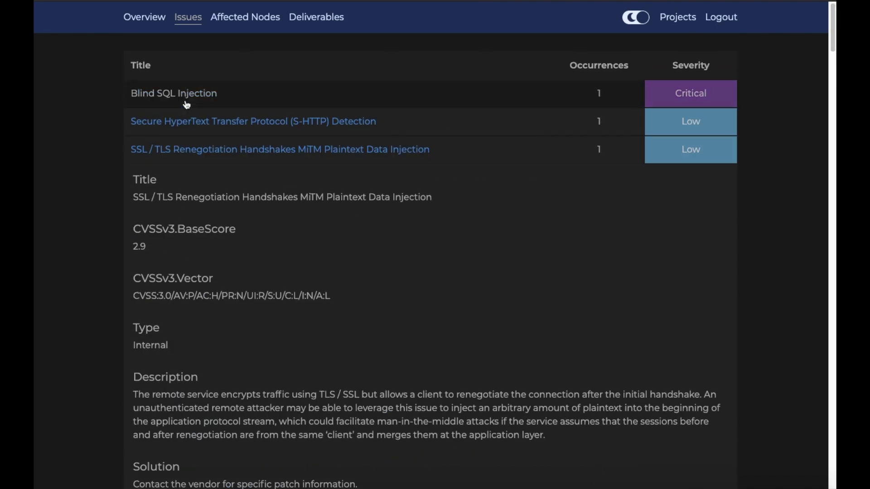
click(244, 16)
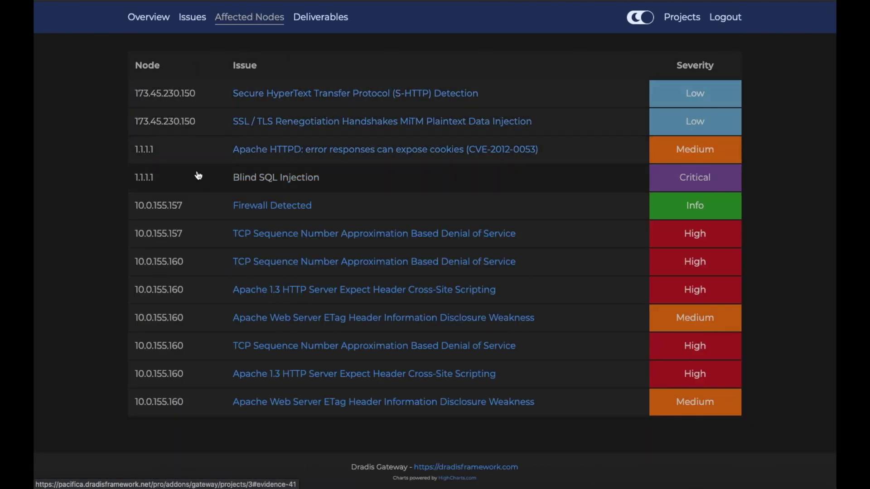
click(148, 16)
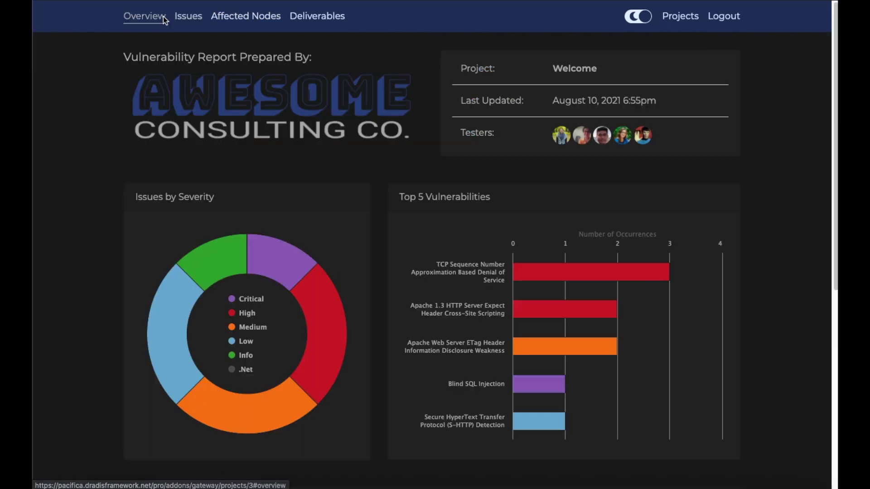